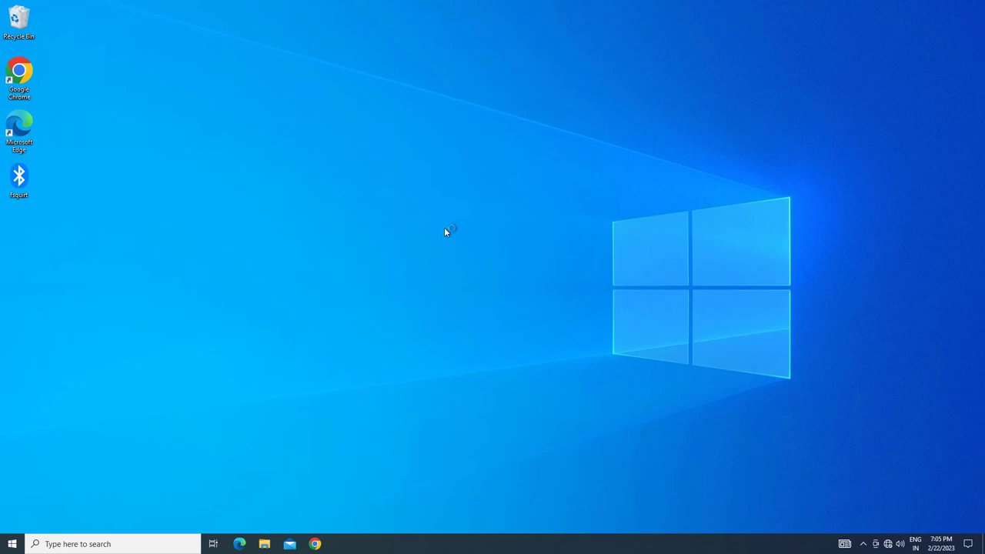
- Refresh the desktop, then launch the Settings app from the Start menu
right_click(444, 227)
click(468, 257)
click(14, 544)
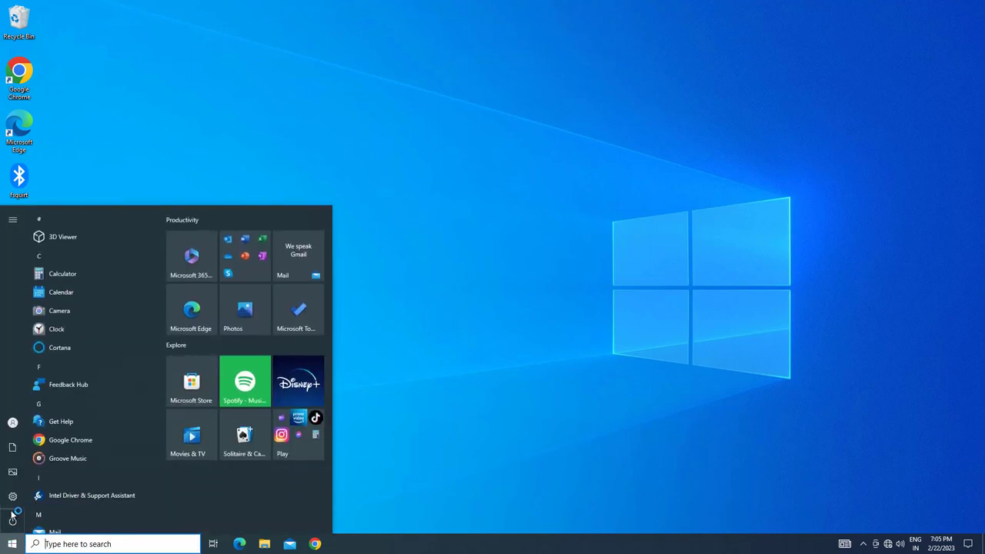
mouse_move(16, 496)
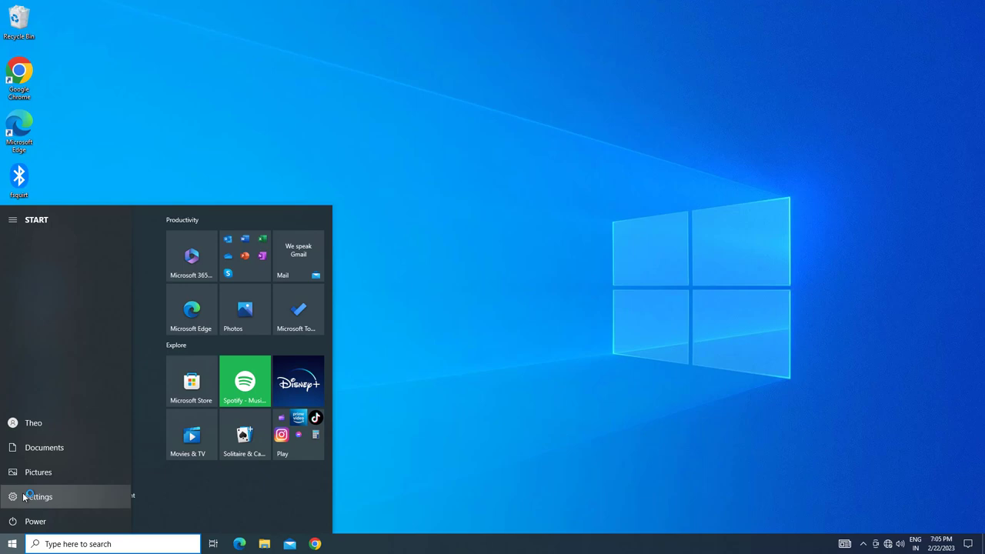
click(24, 497)
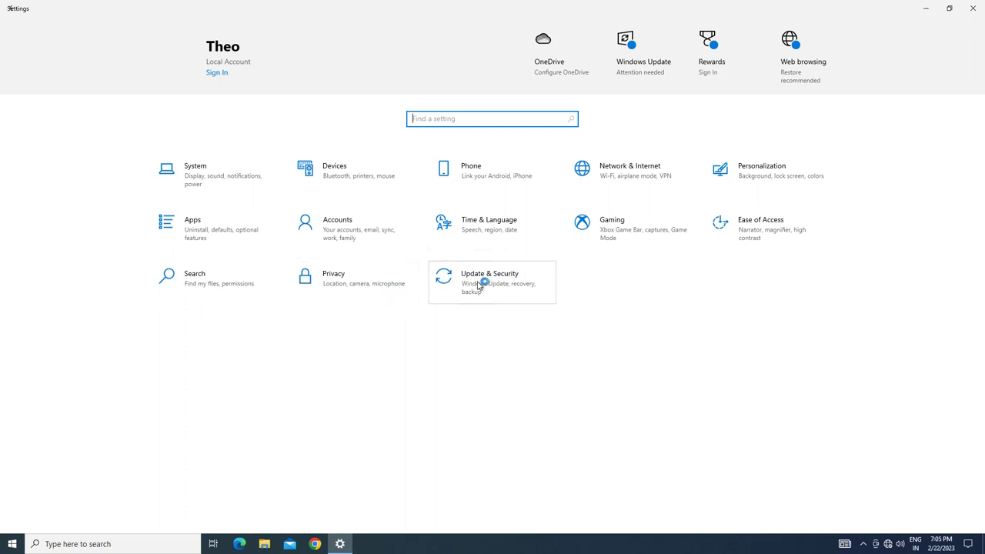
- Run the Keyboard troubleshooter from Update & Security > Troubleshoot > Additional troubleshooters
click(479, 284)
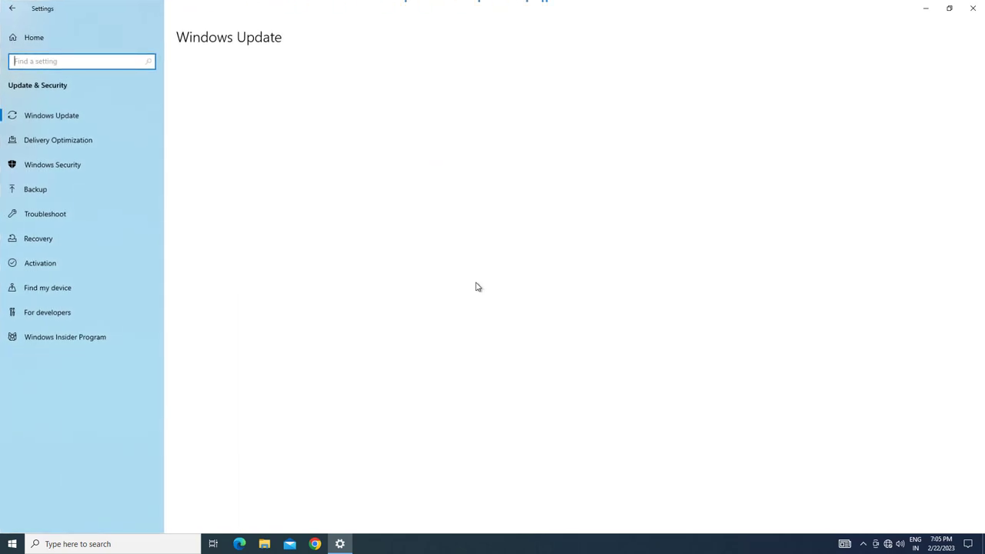
click(57, 209)
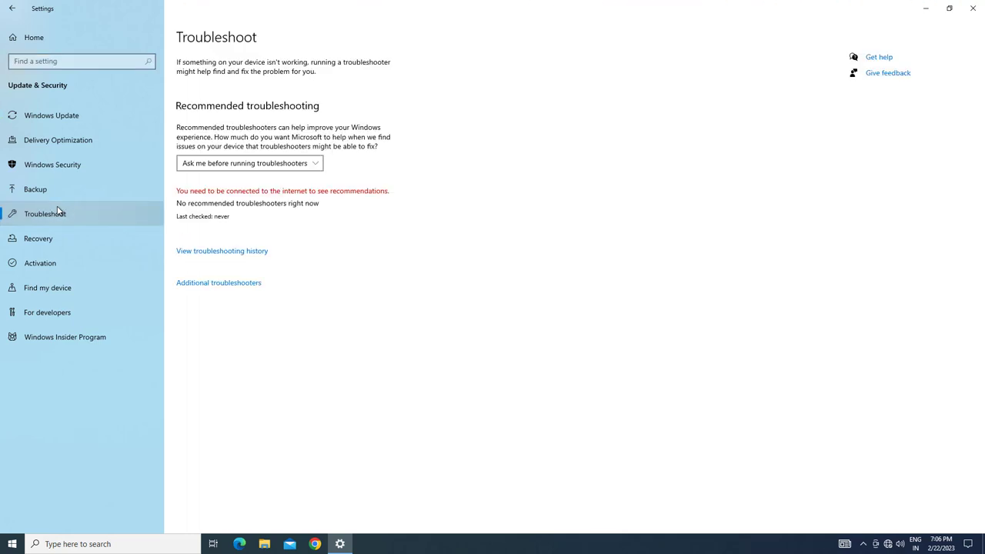
click(223, 283)
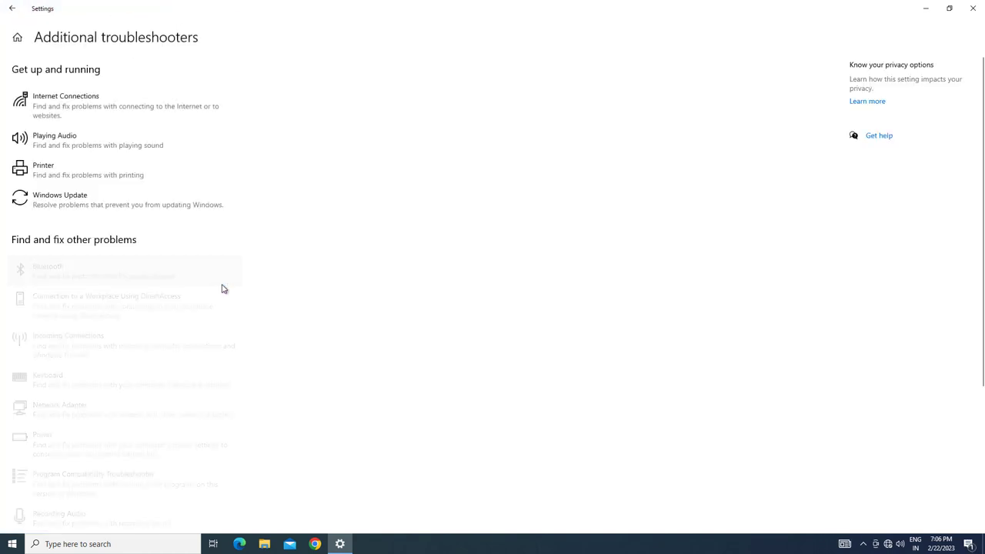
click(137, 378)
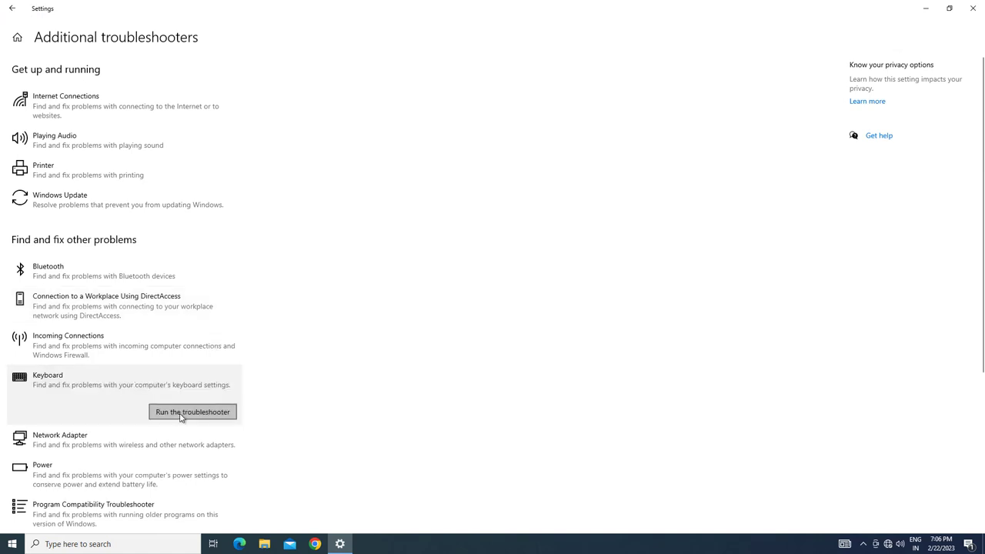
click(220, 411)
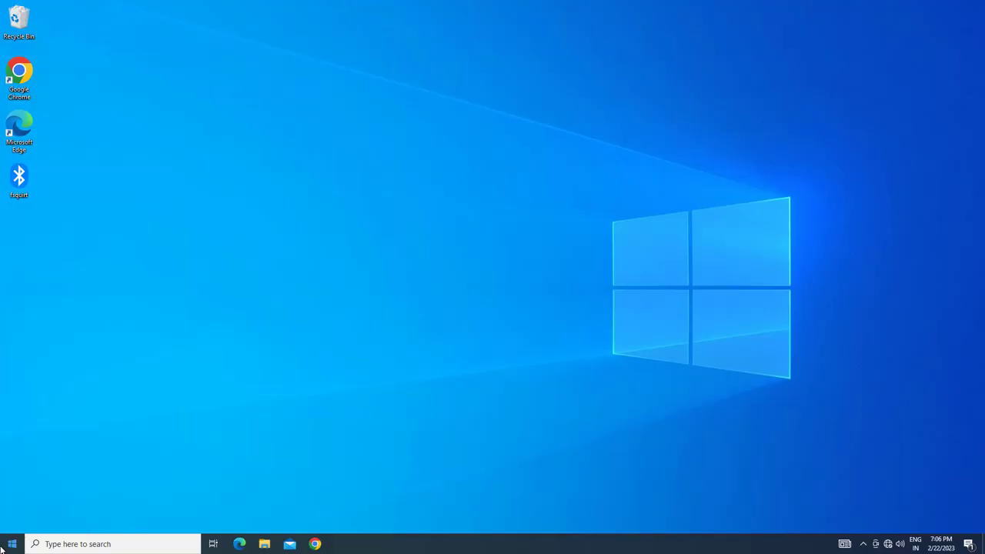
- Reopen Settings from Start and go into the Ease of Access category
click(4, 546)
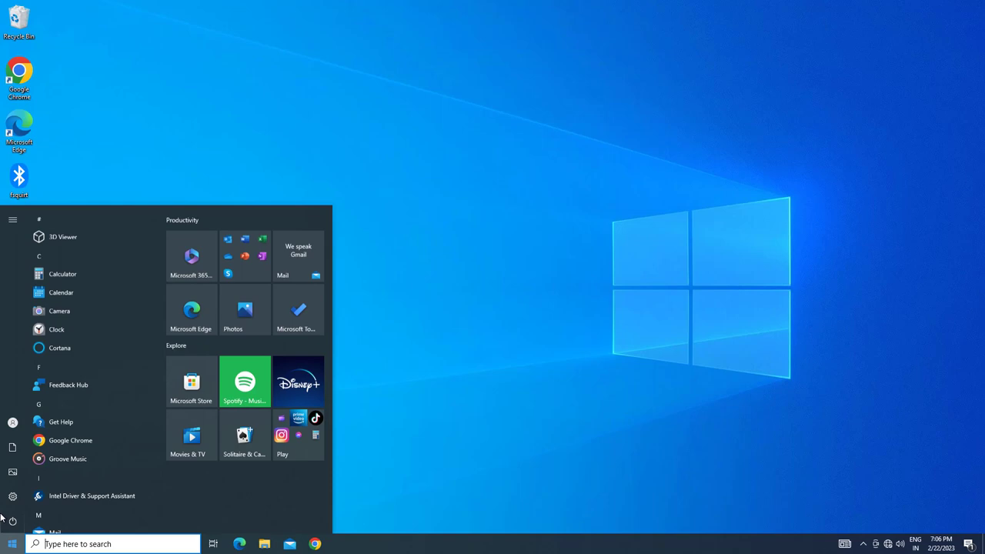
mouse_move(33, 499)
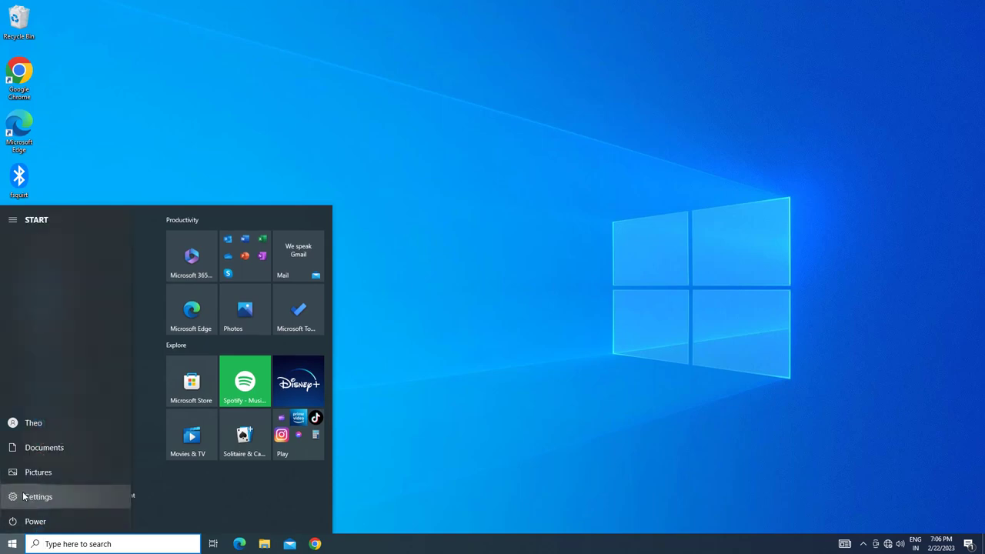
click(34, 496)
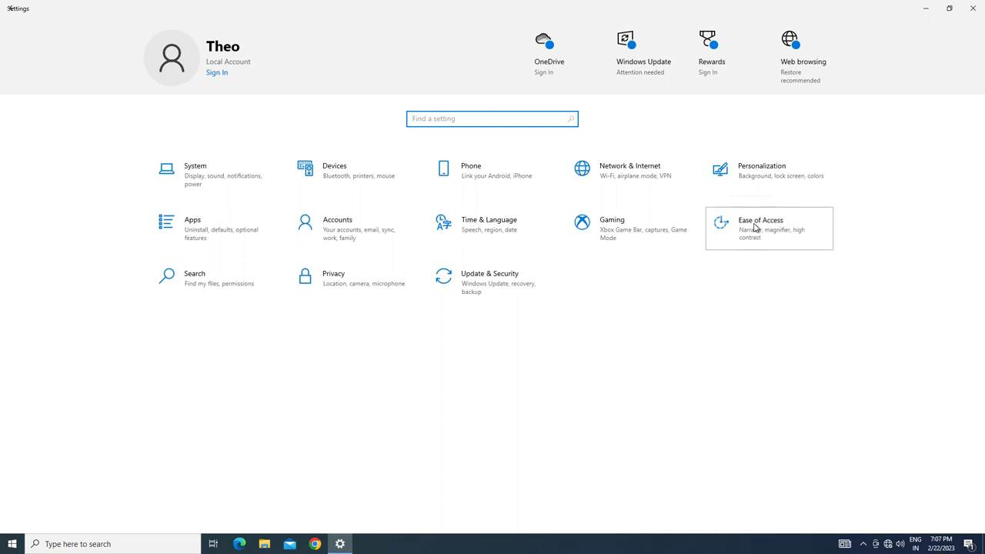
click(754, 228)
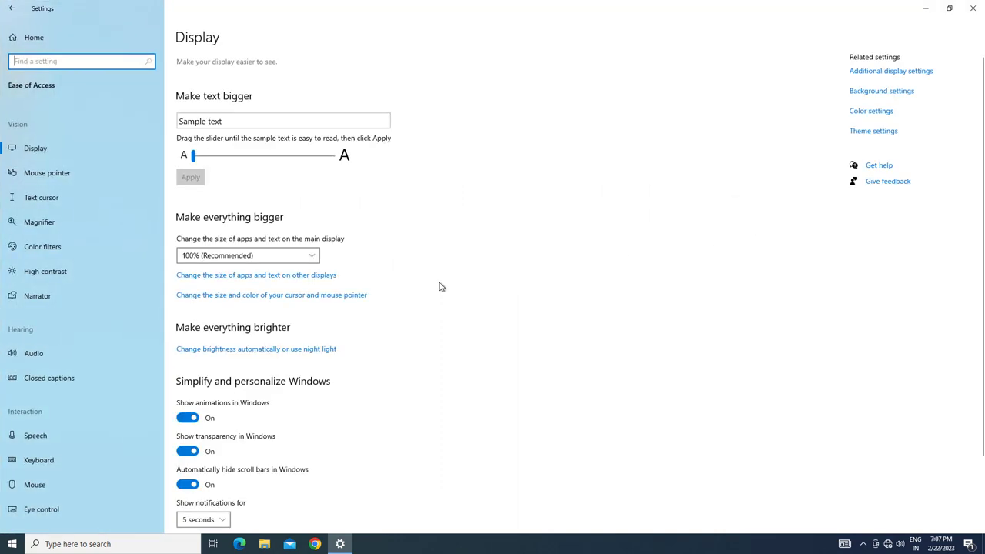
scroll(46, 304, down, 2)
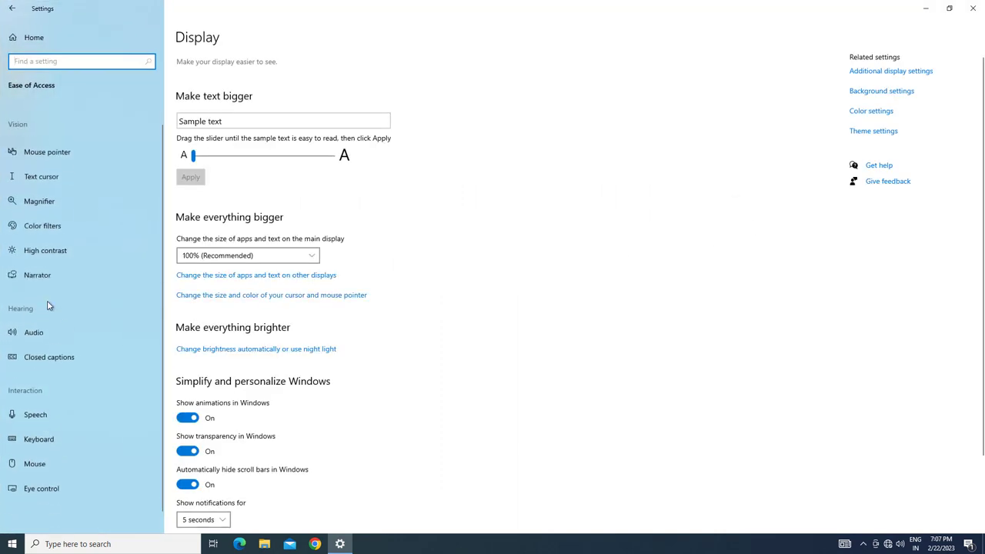
- Turn Filter Keys on from the Ease of Access Keyboard page and restore the Settings window
click(48, 437)
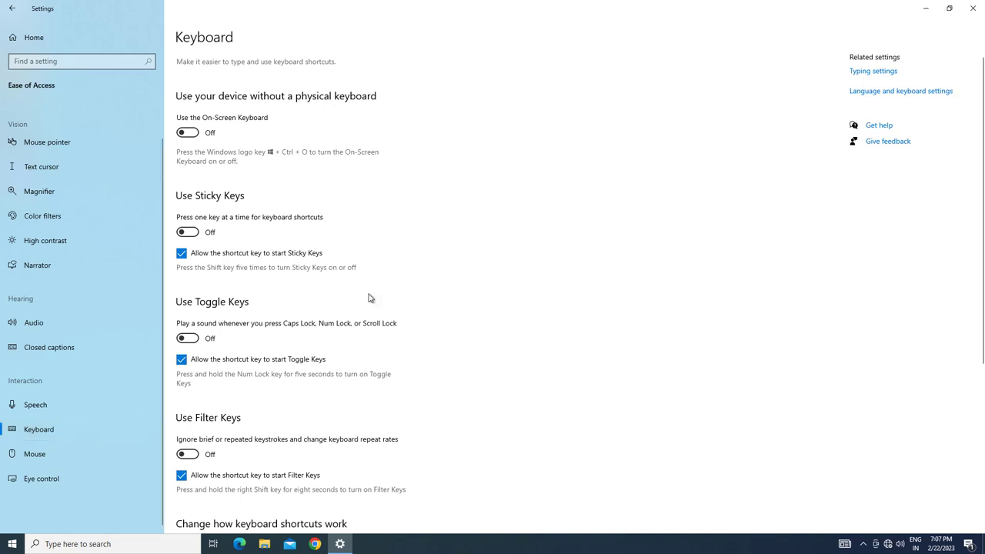
scroll(351, 292, down, 2)
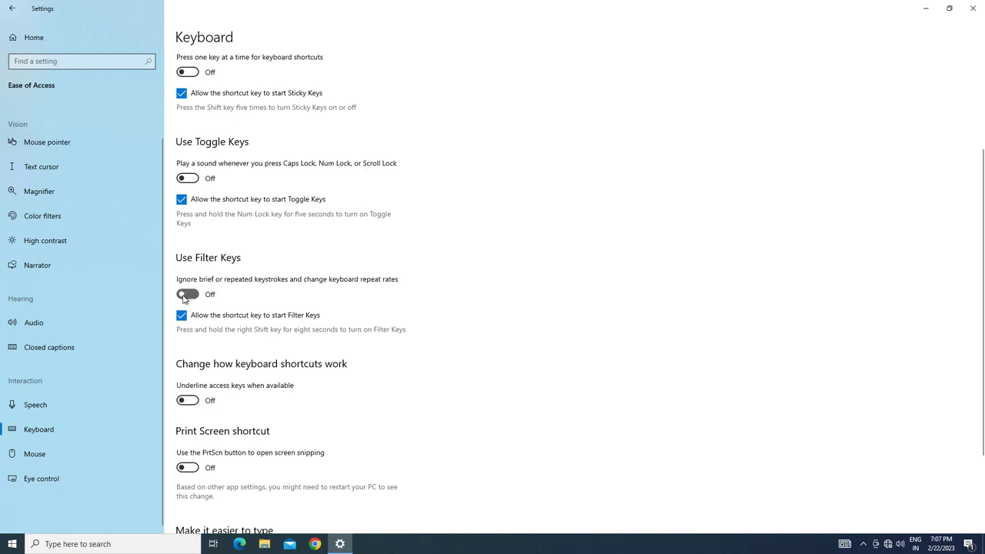
click(185, 296)
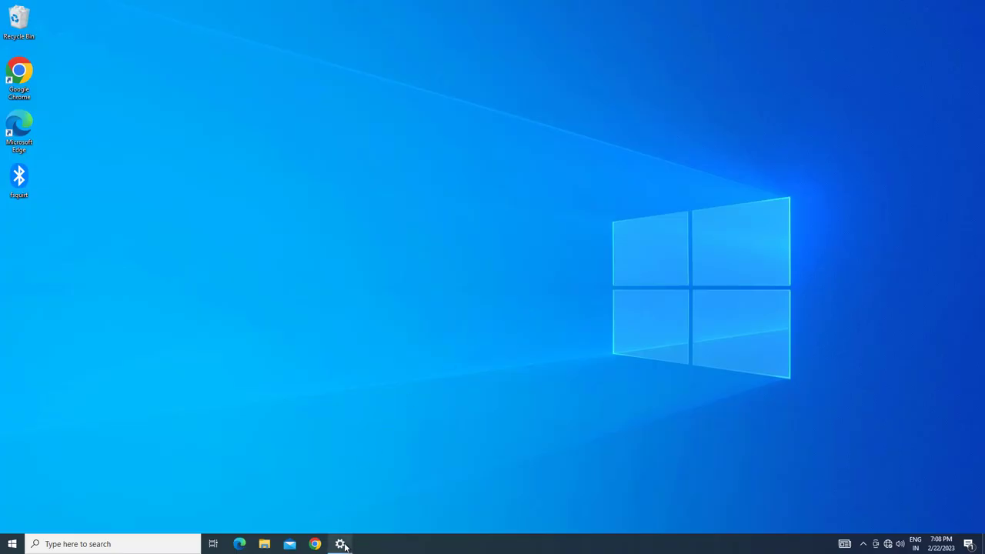
click(340, 543)
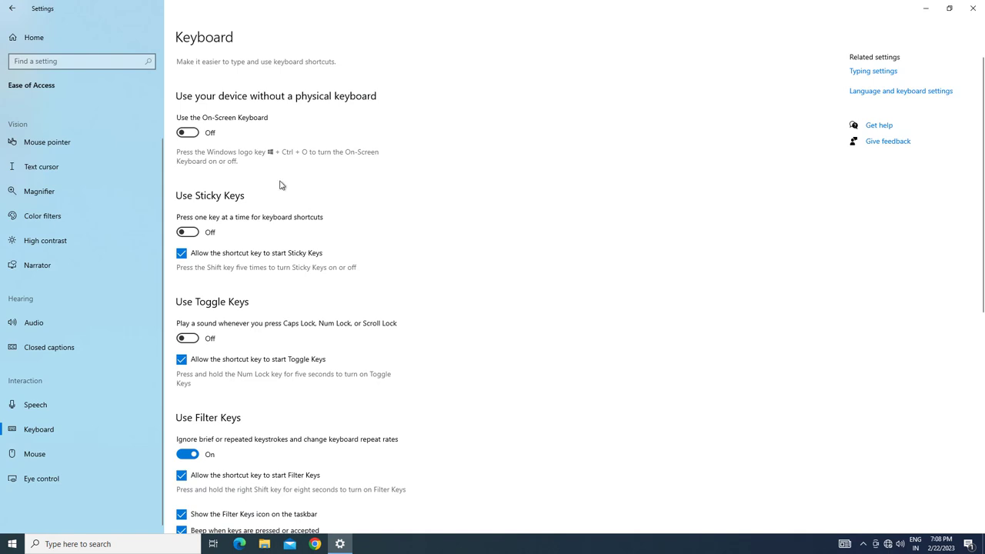
- Switch the On-Screen Keyboard on, minimize Settings, and drag the keyboard window to the right
click(187, 134)
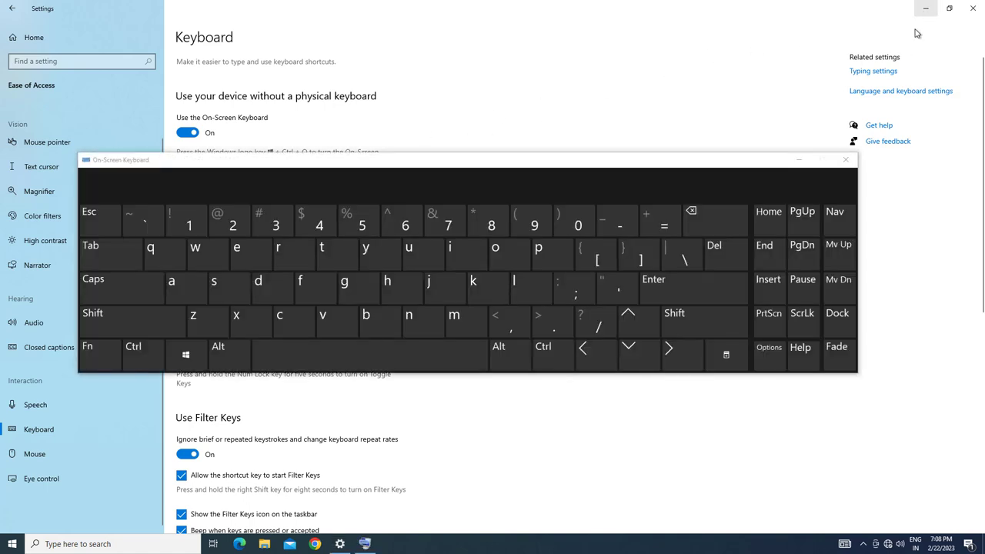
click(926, 8)
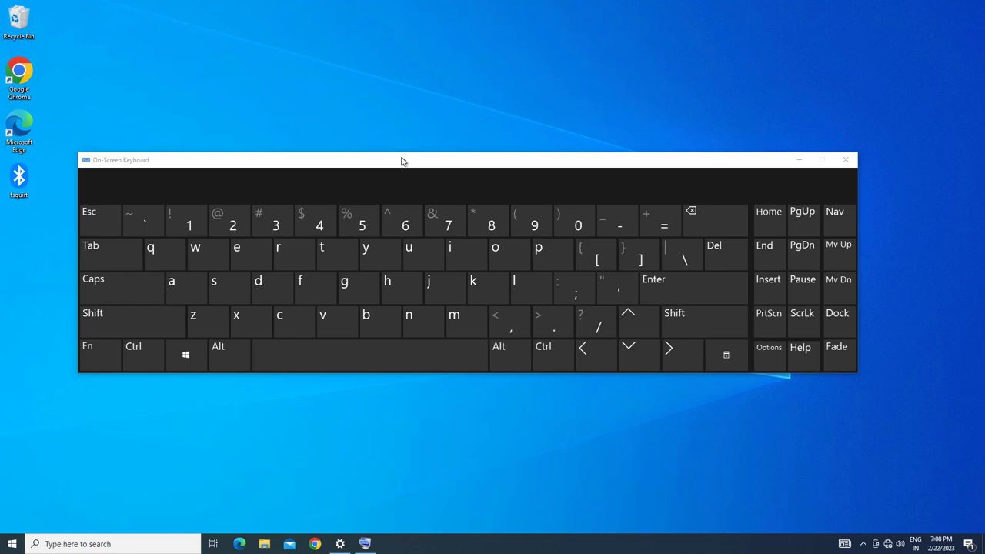
drag(402, 159, 484, 152)
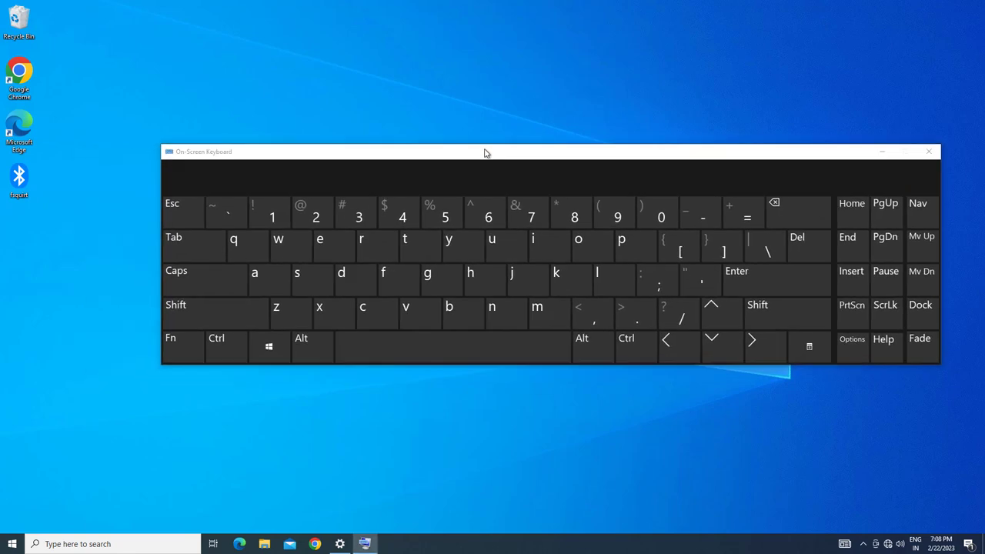
- Search Windows for 'dev' using the On-Screen Keyboard and open Device Manager from the results
click(112, 539)
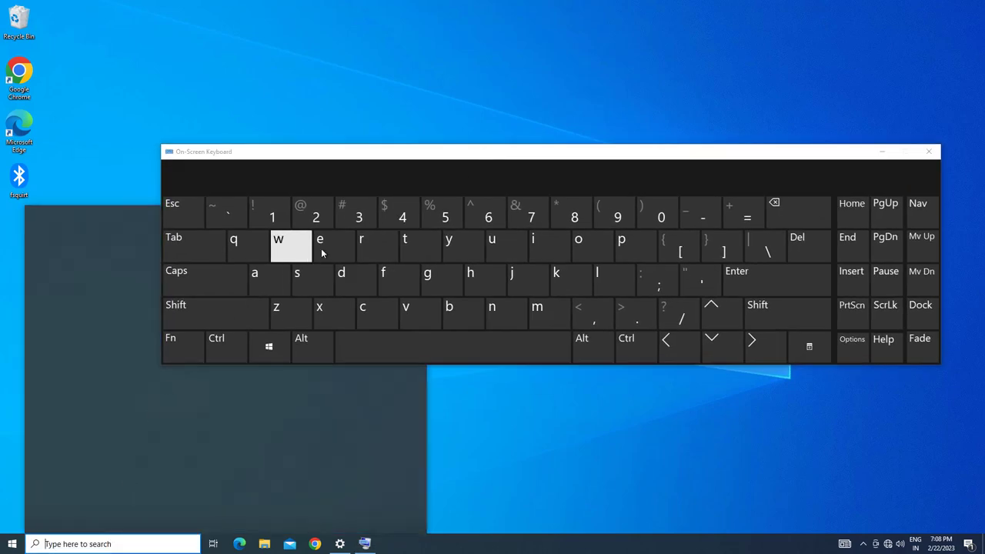
click(346, 279)
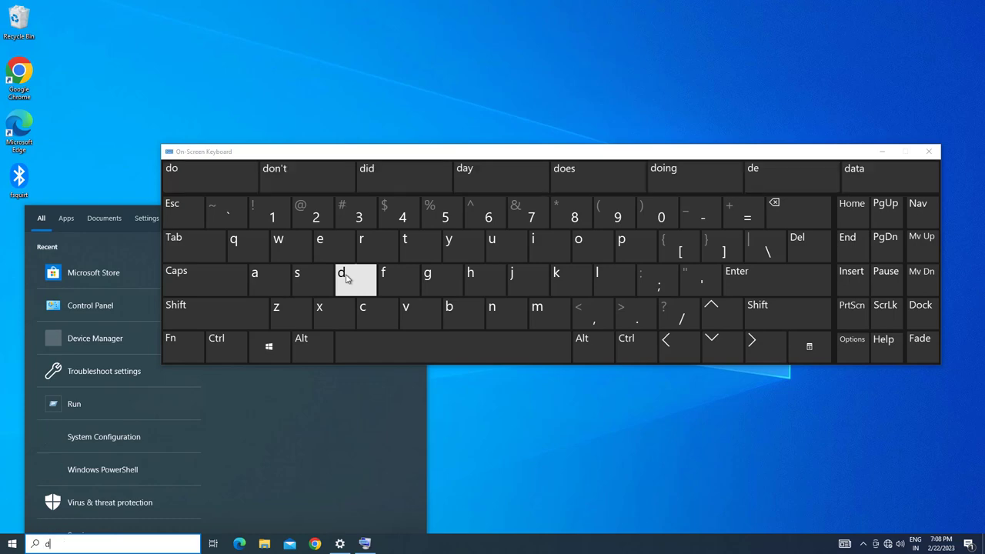
click(323, 245)
click(406, 309)
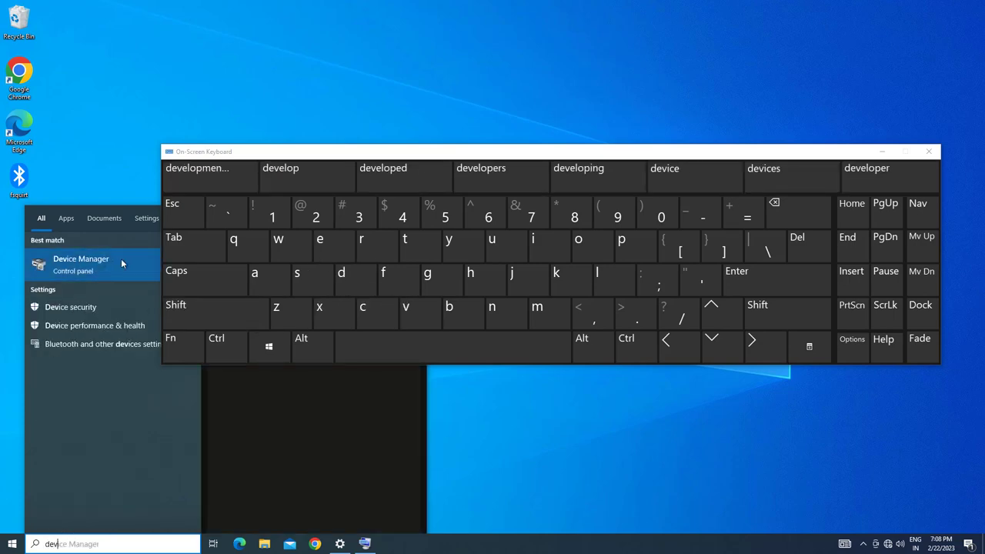
click(85, 269)
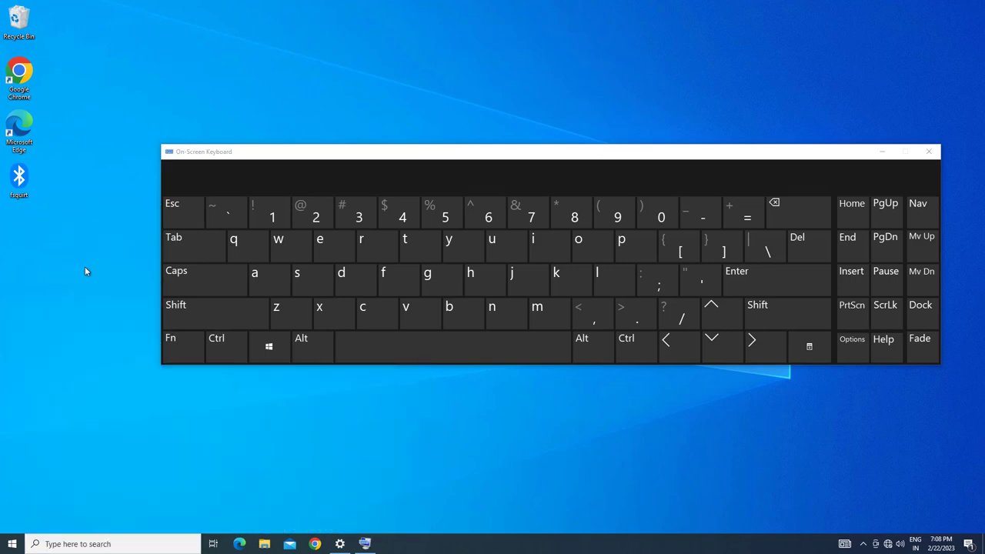
- Minimize the On-Screen Keyboard, center Device Manager, and right-click Standard PS/2 Keyboard under Keyboards
click(877, 154)
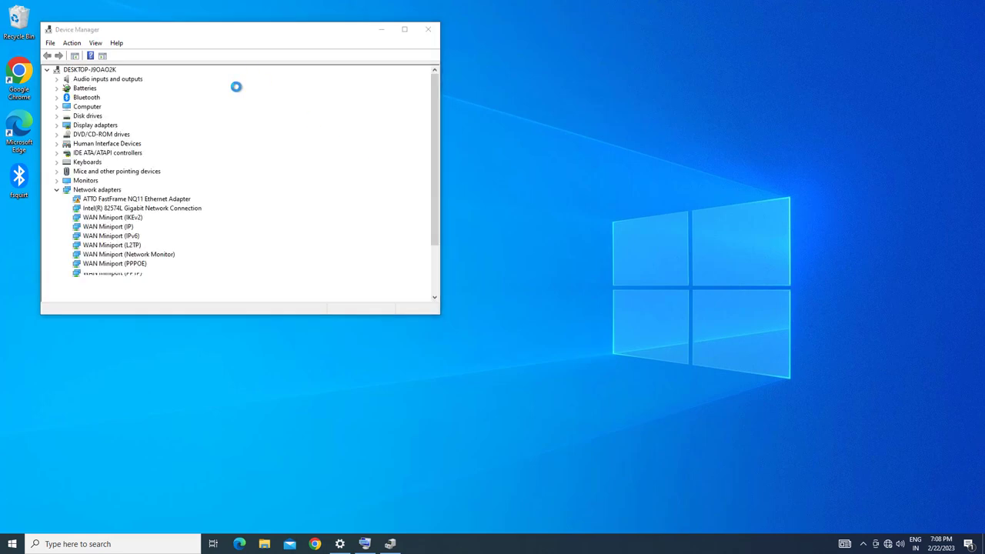
drag(218, 36, 418, 84)
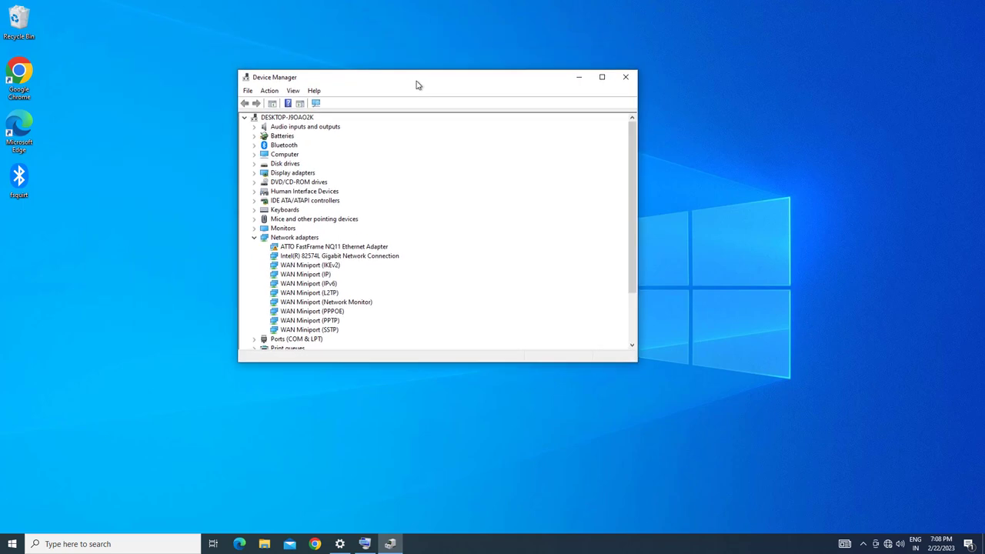
click(255, 210)
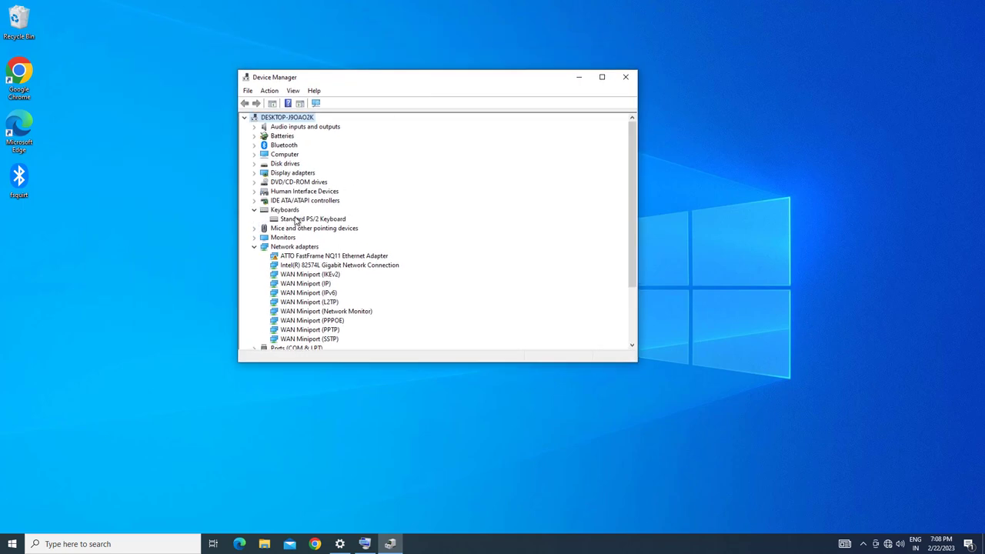
click(297, 219)
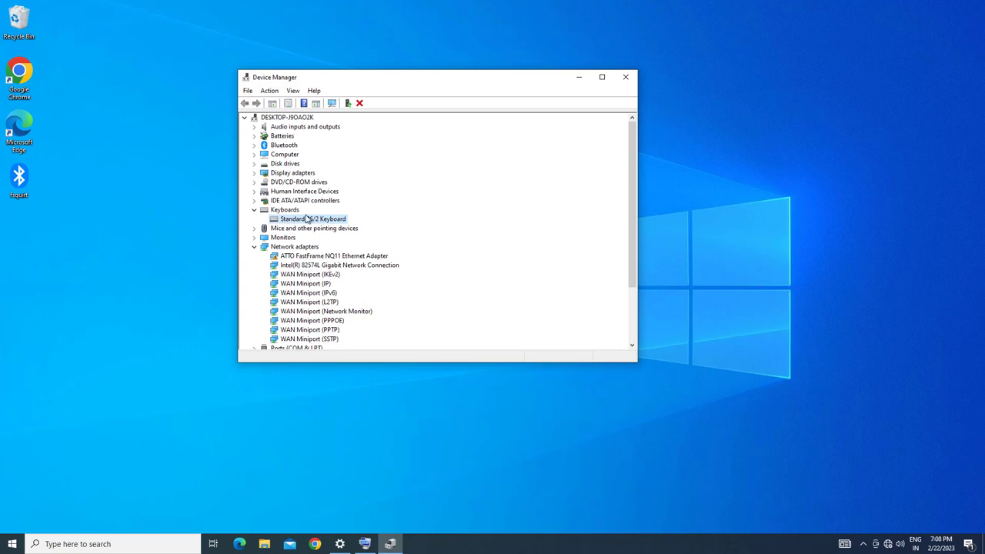
right_click(308, 219)
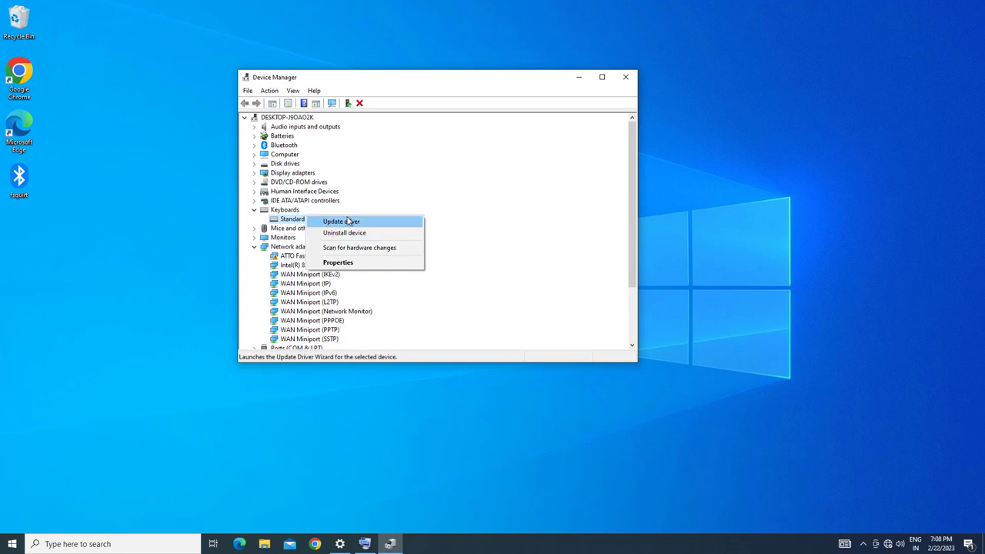
- Reinstall the Standard PS/2 Keyboard driver by picking it from the compatible-driver list on this computer
click(349, 220)
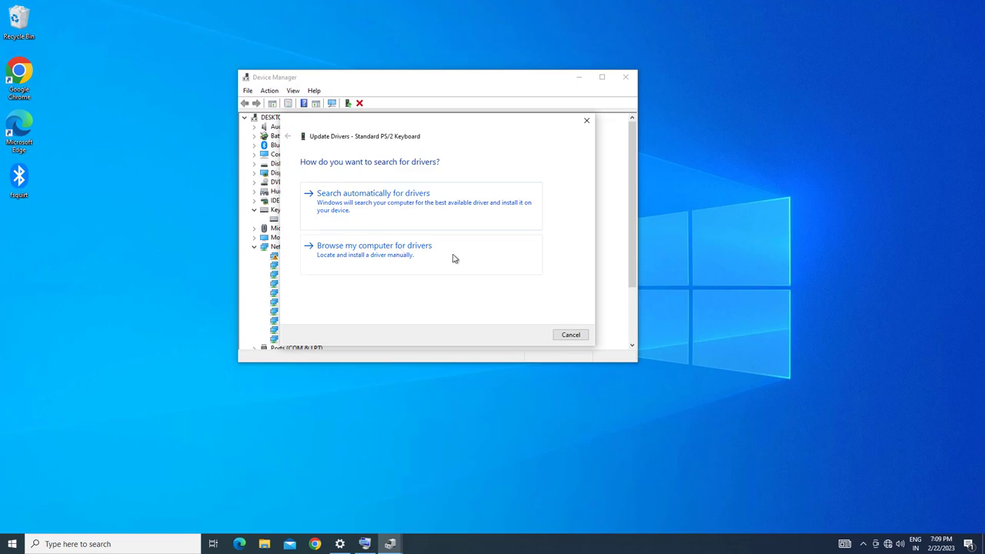
click(372, 254)
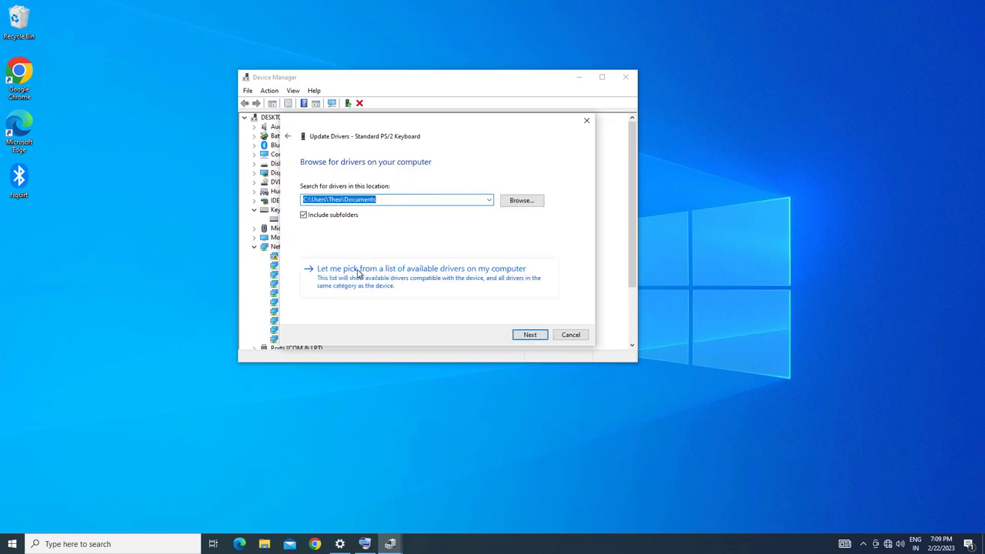
click(379, 271)
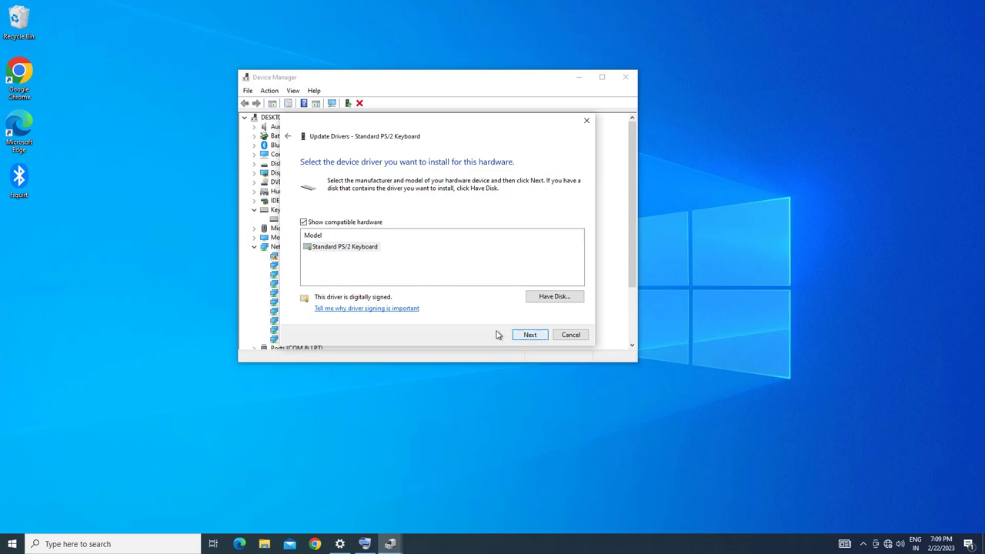
click(528, 337)
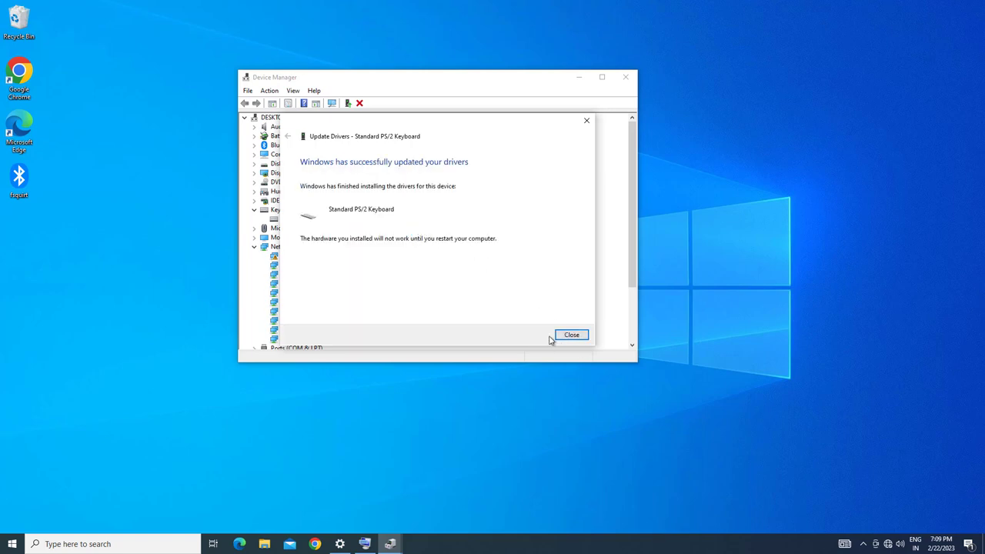
click(572, 336)
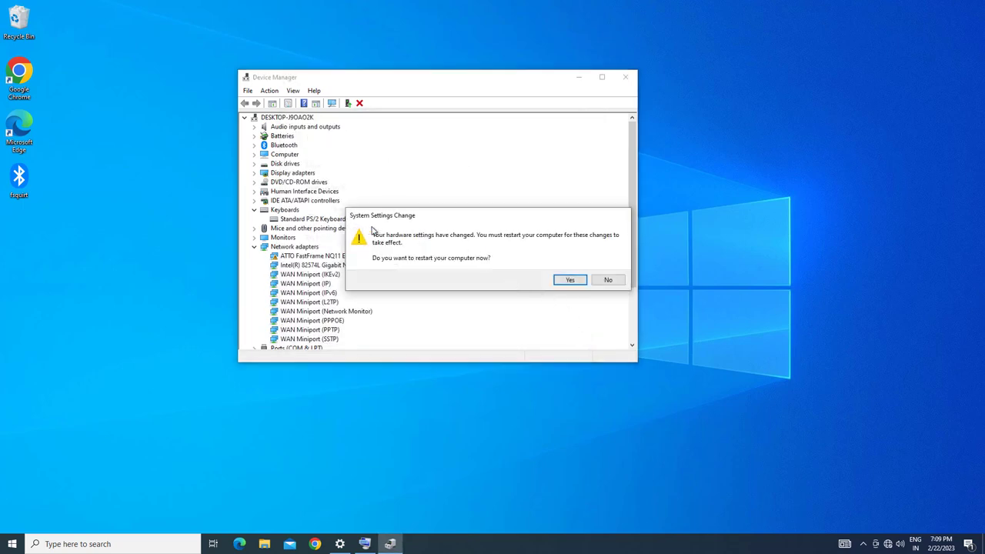
- Decline the restart for now and open the Ease of Access category in Settings
click(570, 281)
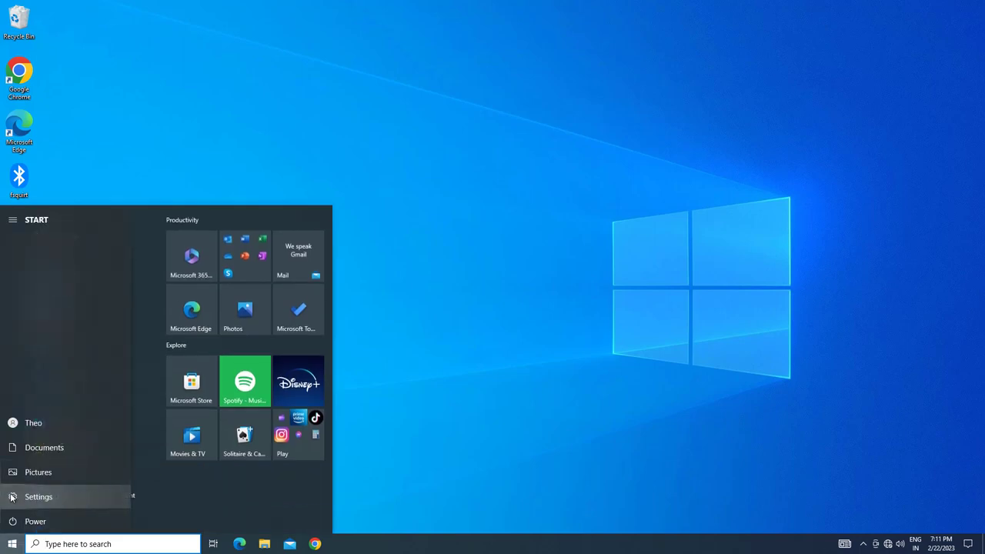
click(11, 497)
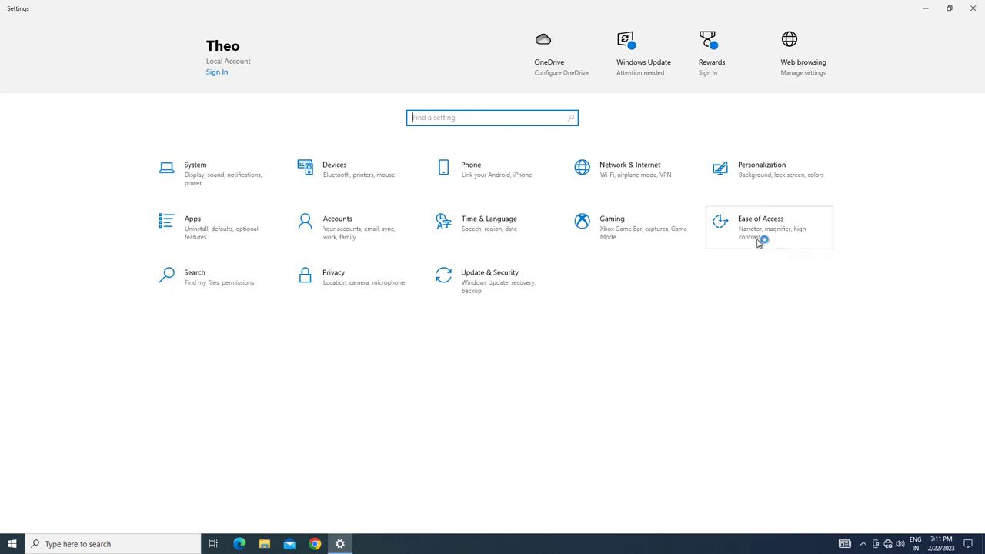
click(762, 225)
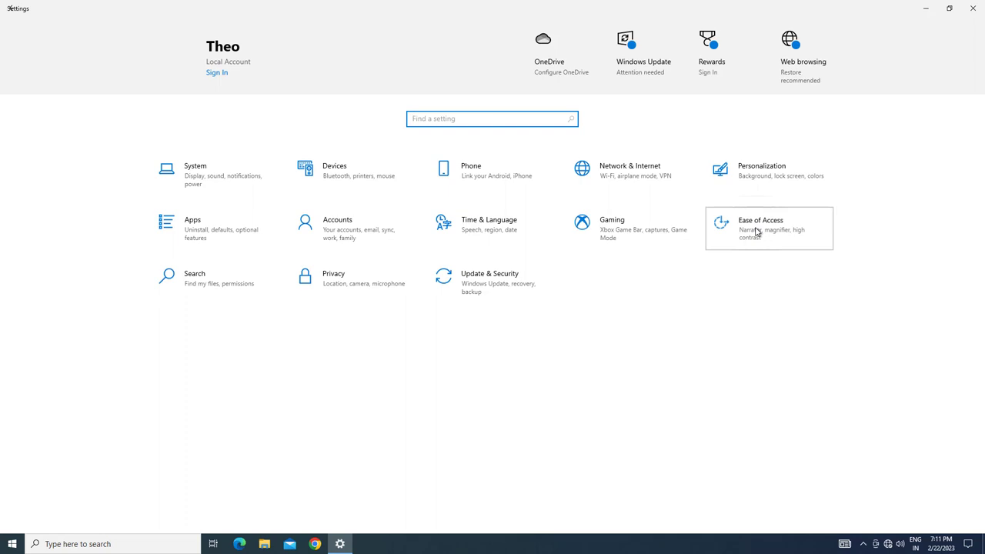
click(756, 231)
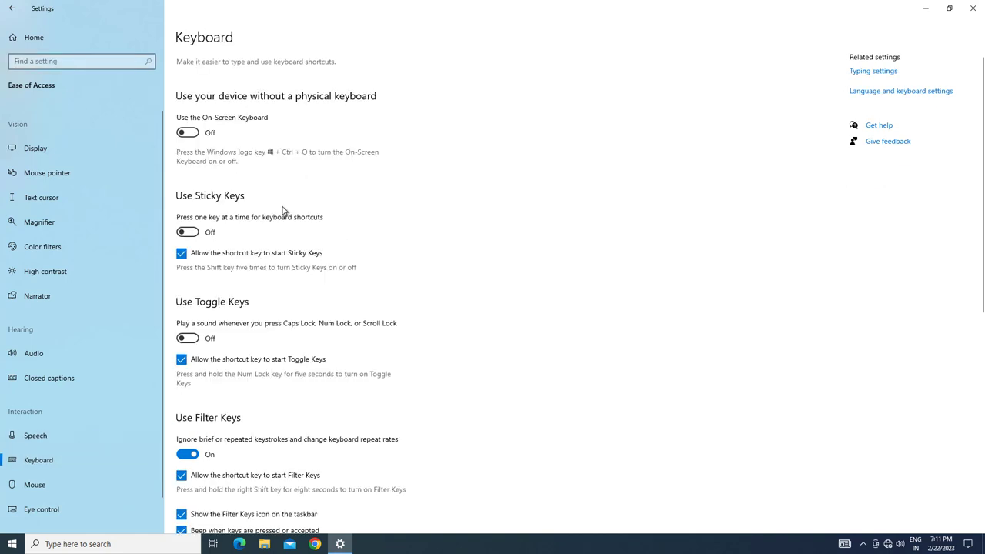
- Turn the On-Screen Keyboard on again and show the desktop with Win+D
click(199, 132)
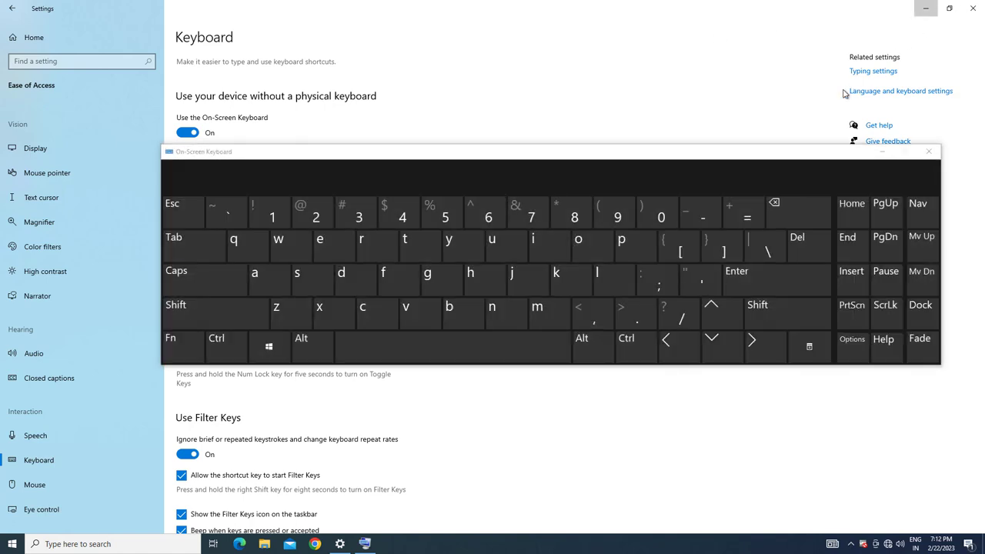
key(super+d)
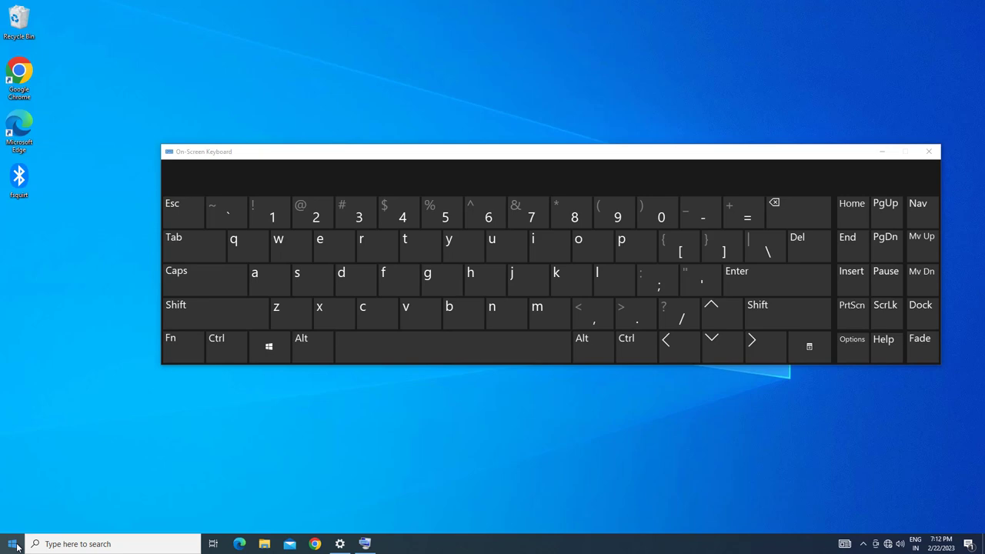
- Search 'dev' using the On-Screen Keyboard, launch Device Manager, then minimize the keyboard
click(84, 543)
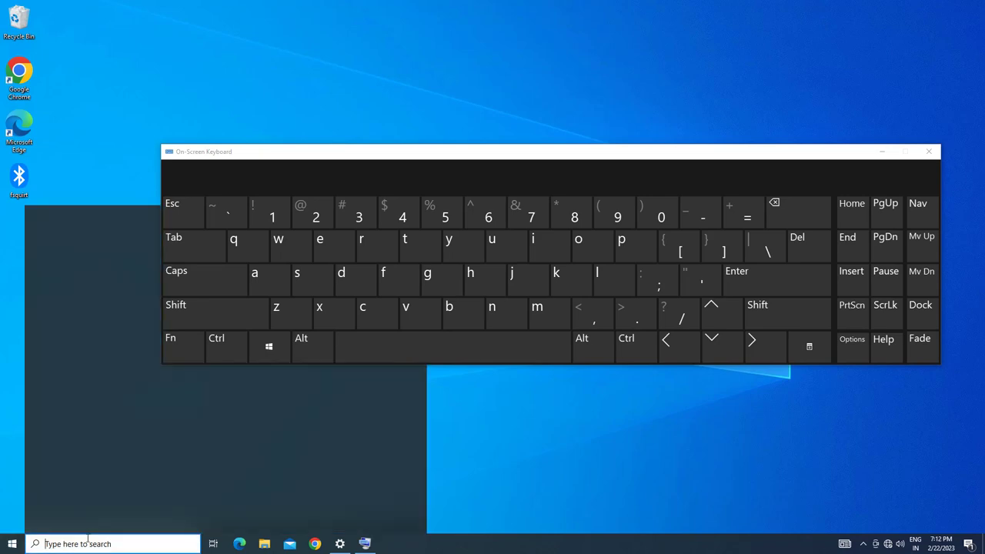
click(345, 278)
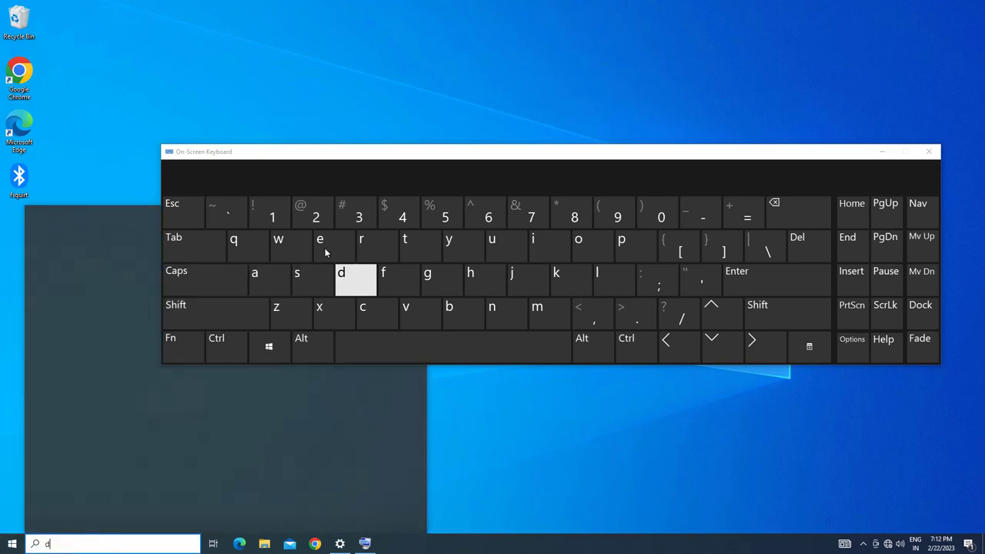
click(320, 243)
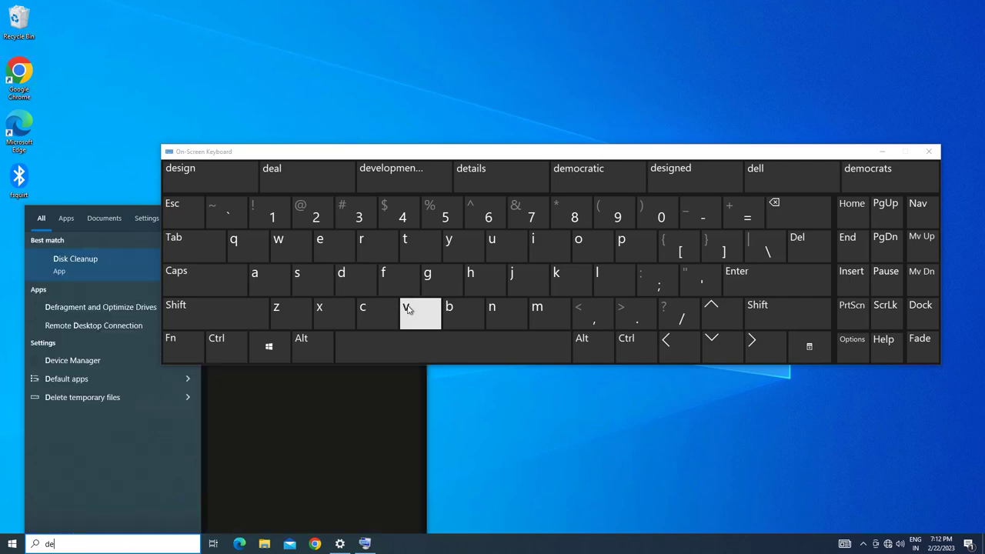
click(407, 307)
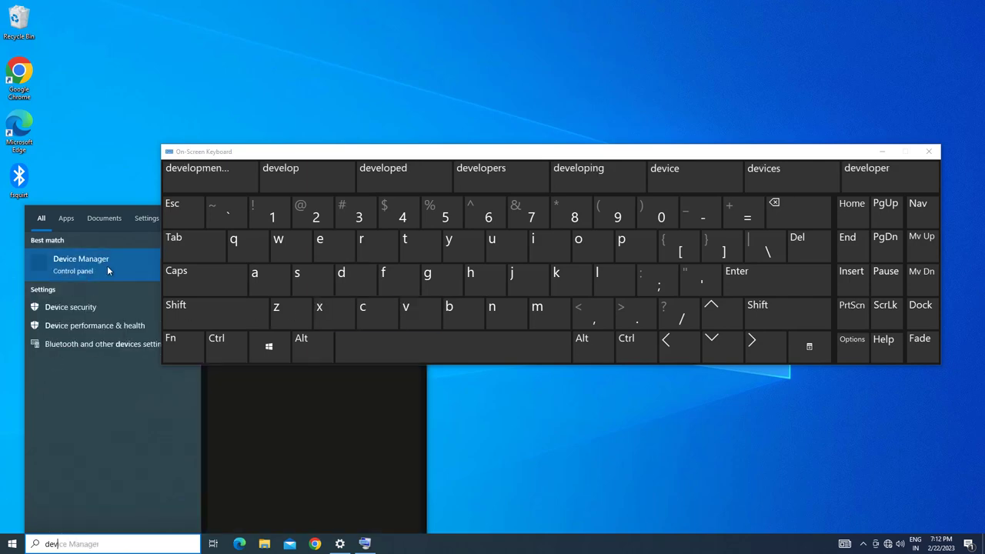
click(98, 258)
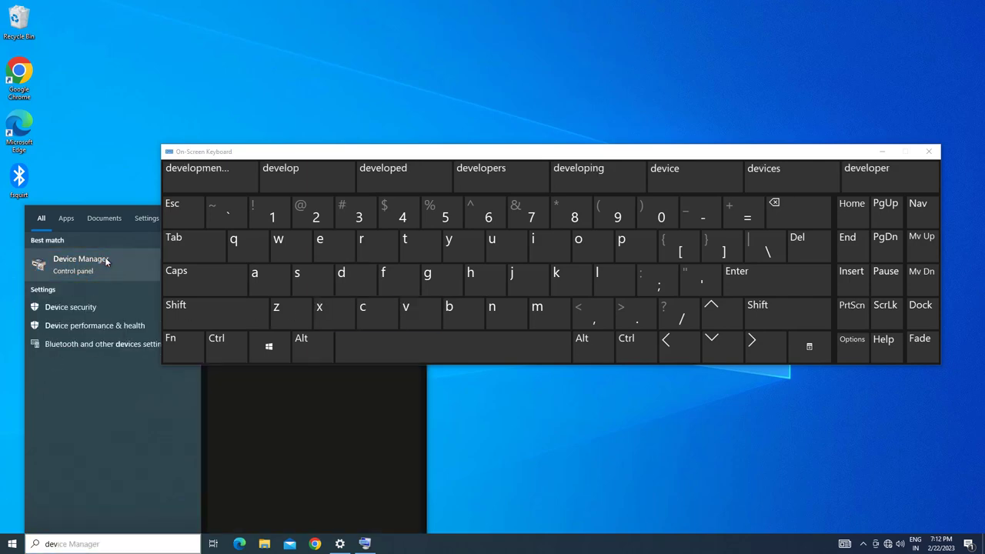
click(885, 152)
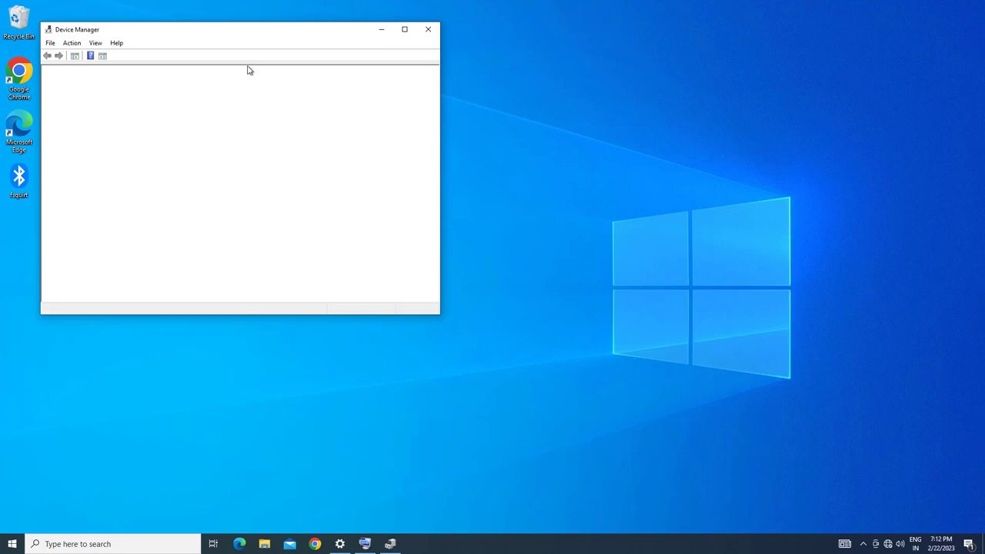
- Center the window, expand Keyboards, and choose Uninstall device on Standard PS/2 Keyboard
drag(206, 37, 418, 90)
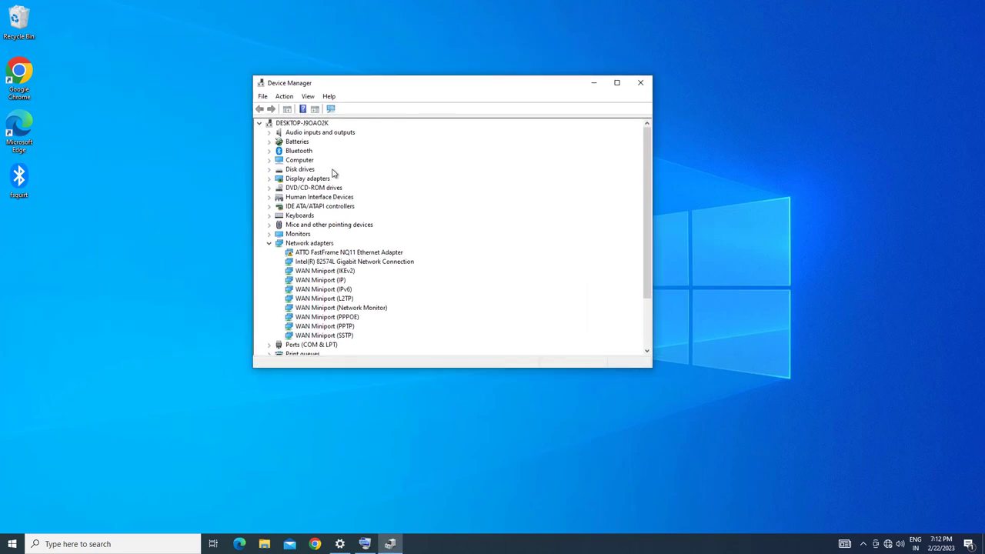
click(270, 217)
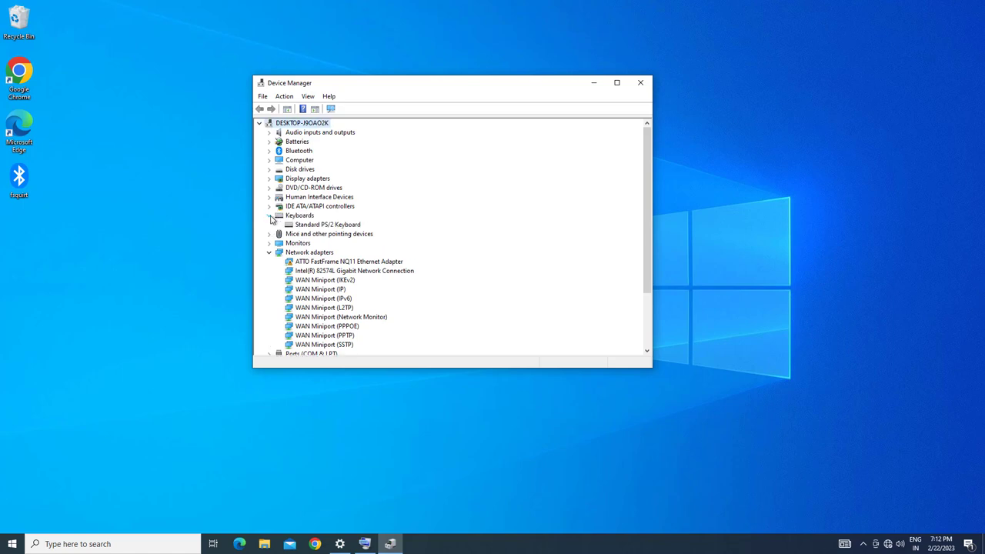
click(315, 225)
right_click(327, 226)
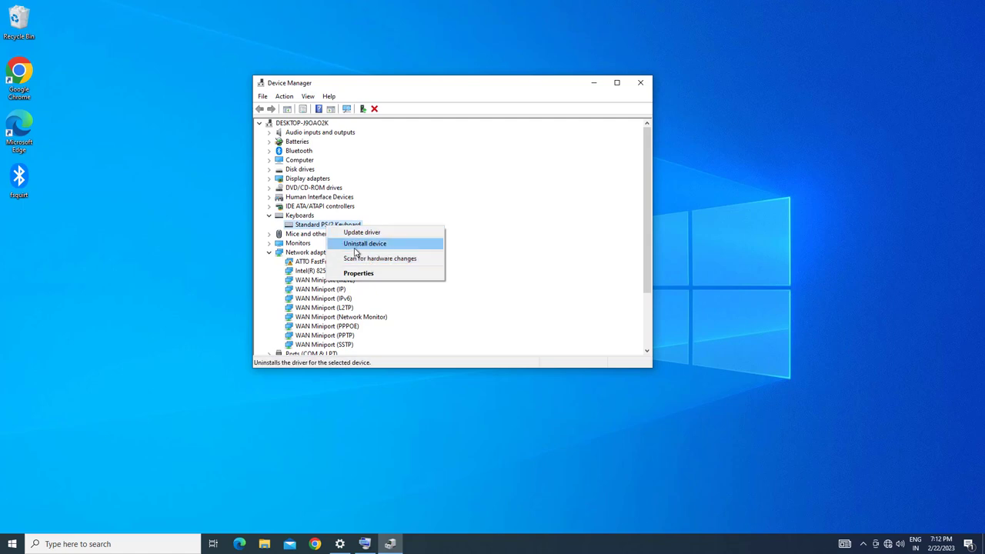
click(378, 245)
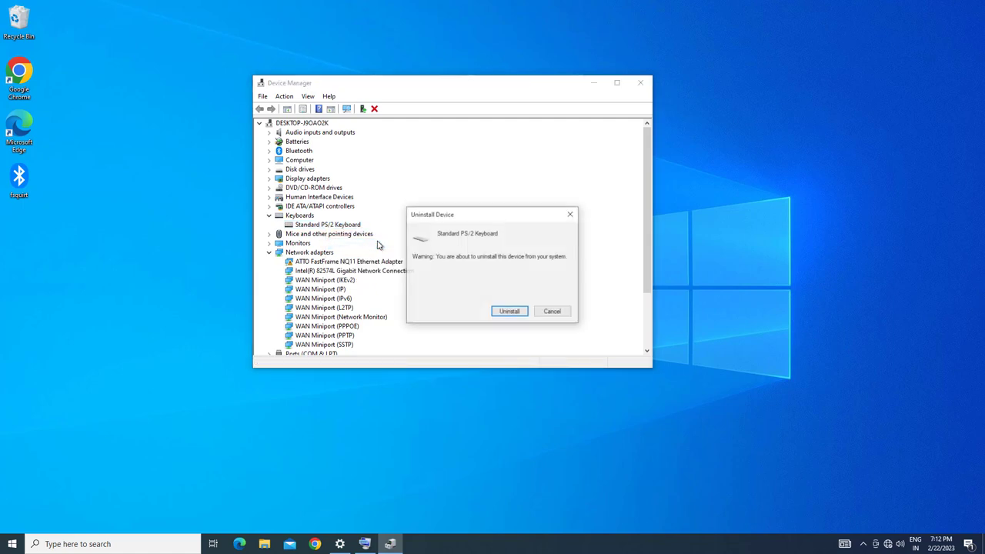
- Confirm the Standard PS/2 Keyboard uninstall and accept restarting the computer now
click(509, 313)
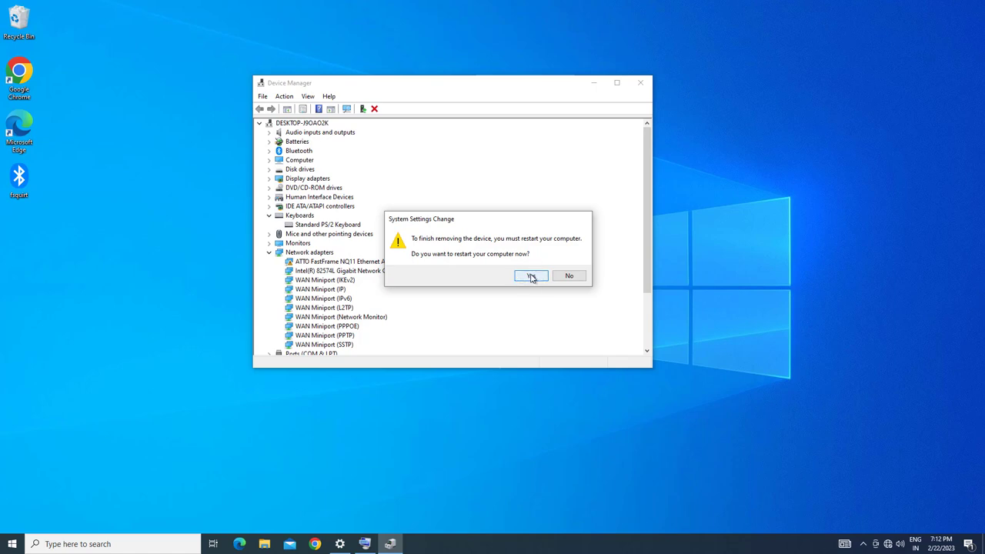
click(531, 276)
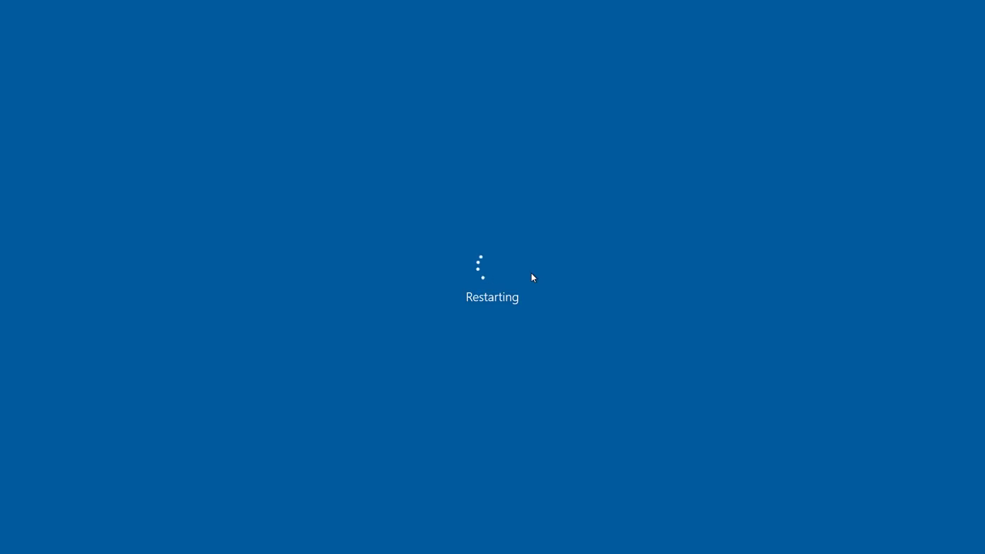